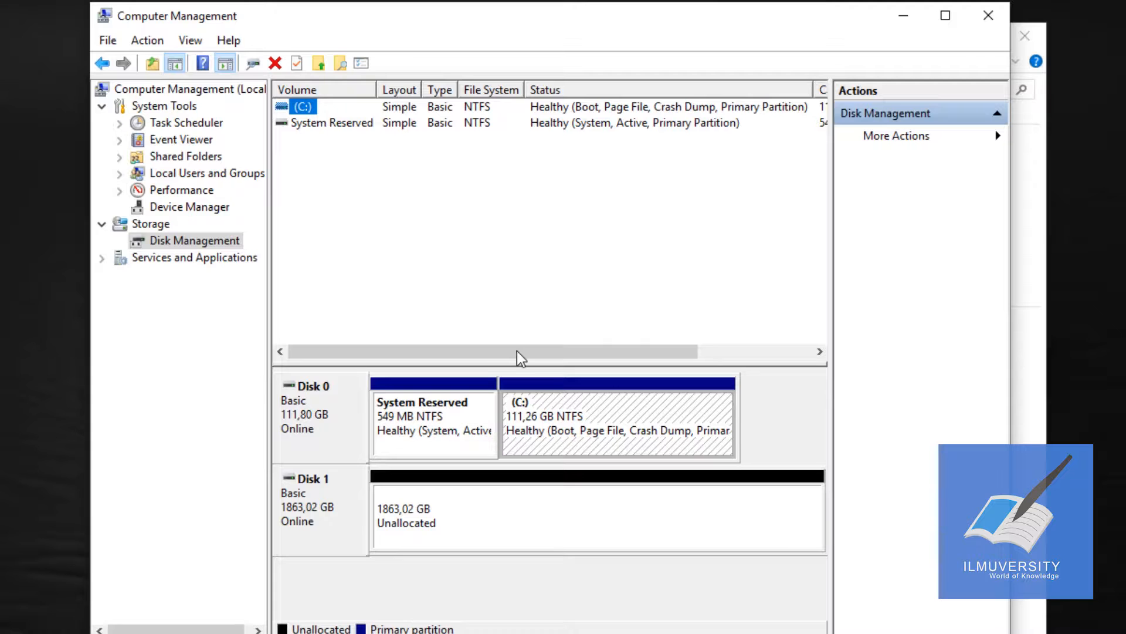
right_click(422, 522)
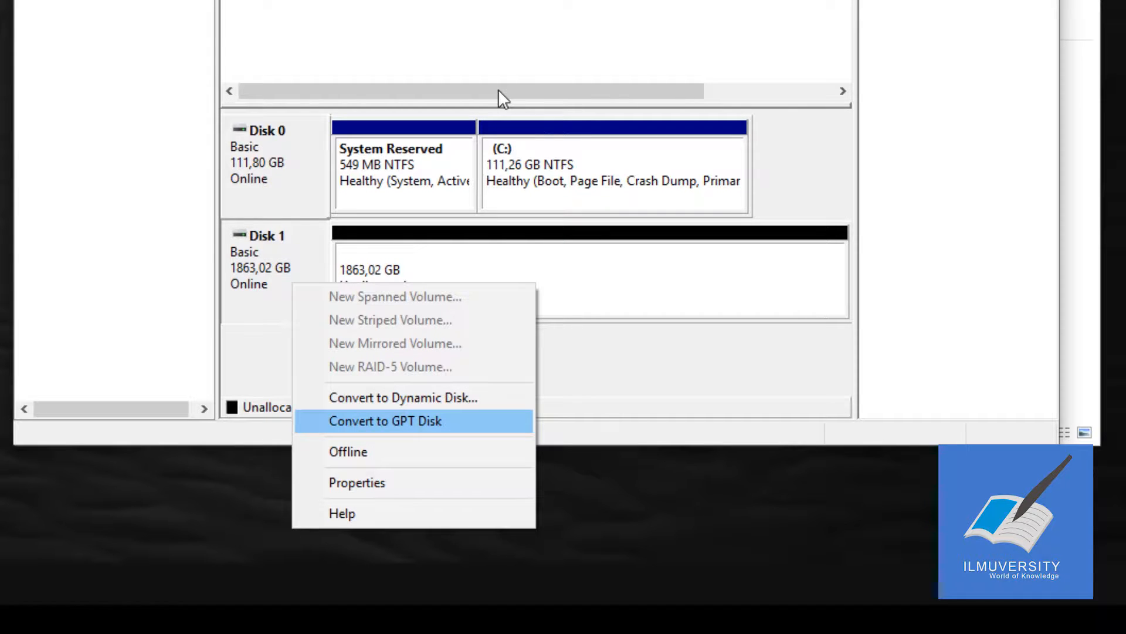
key("Up")
key("Down")
key("Up")
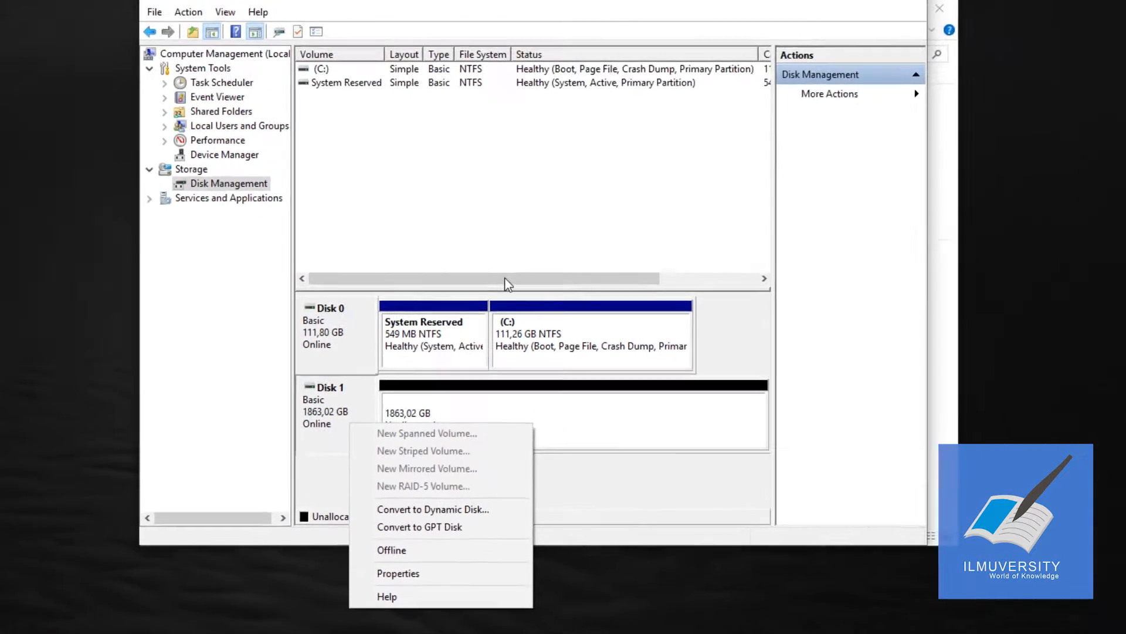
Step: Start a new simple volume in Disk 1's unallocated space and set its size to 1307727 MB
right_click(418, 261)
key("Return")
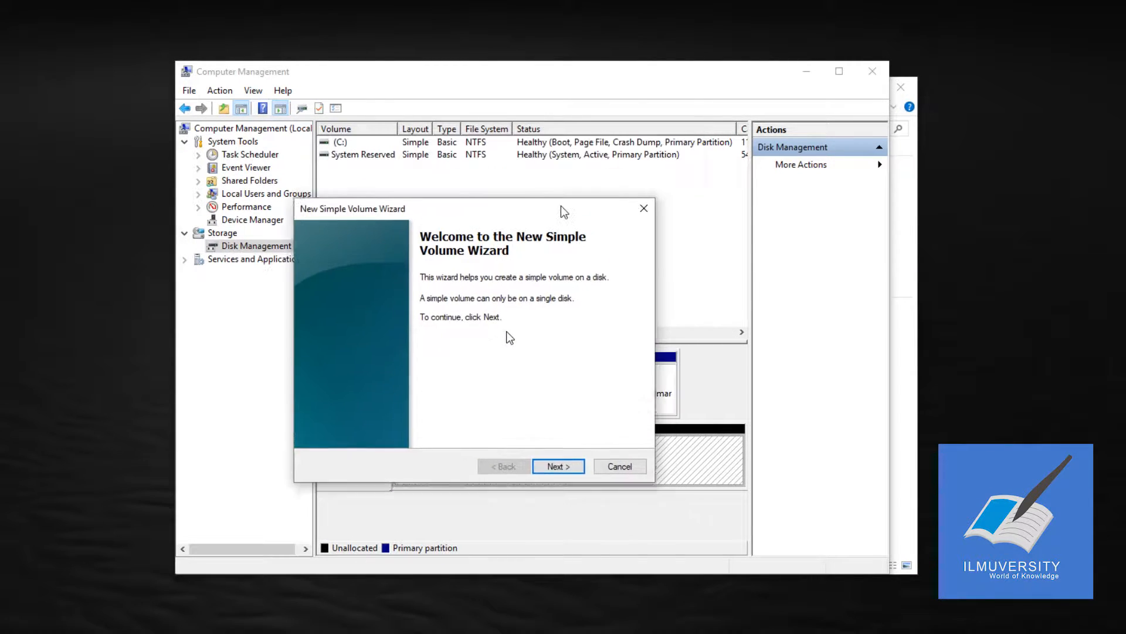
key("Return")
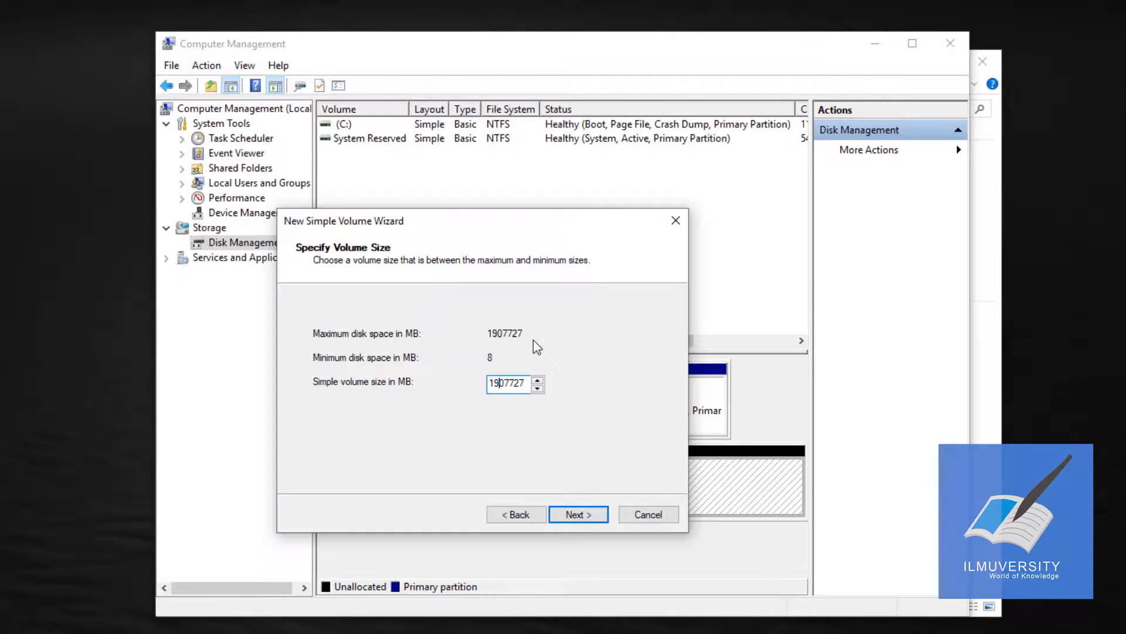
key("shift+Left")
type("0")
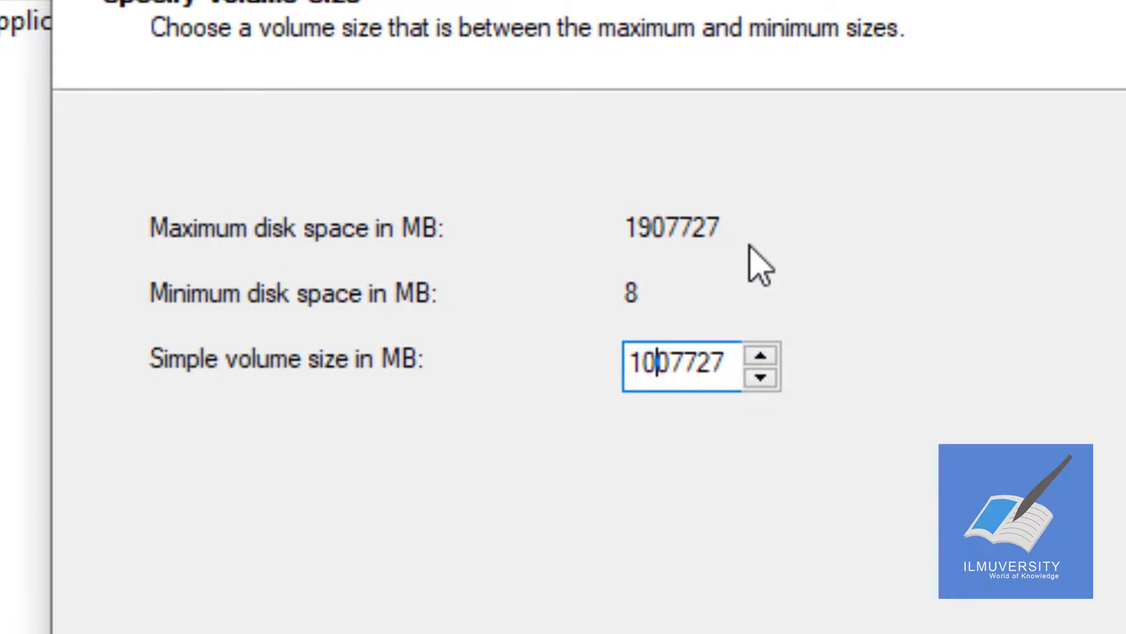
key("BackSpace")
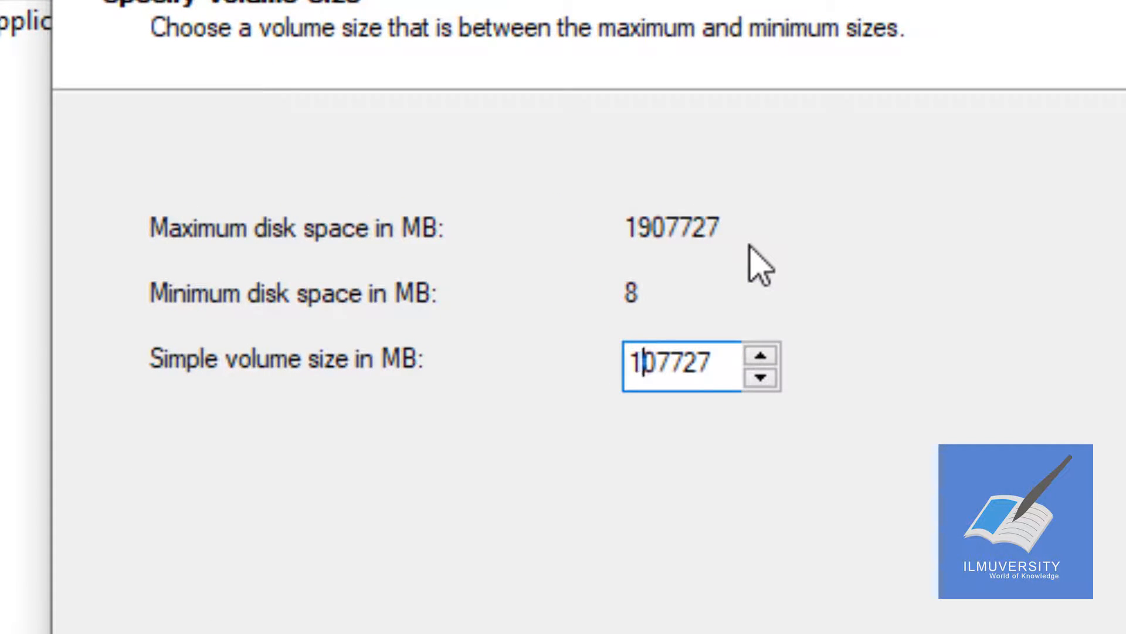
type("3")
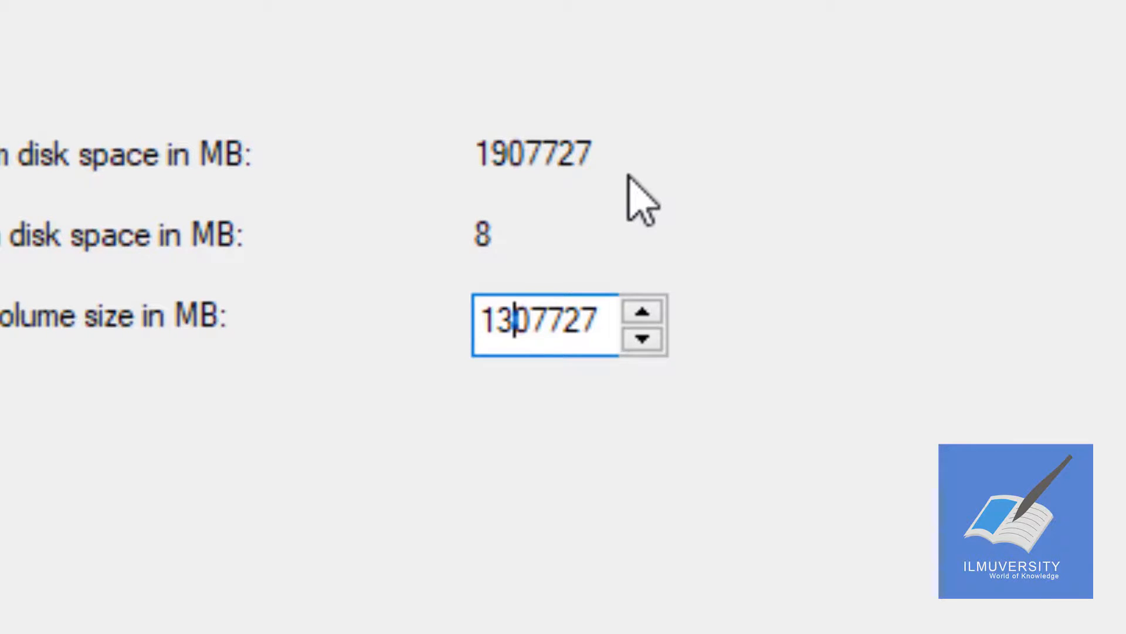
key("Return")
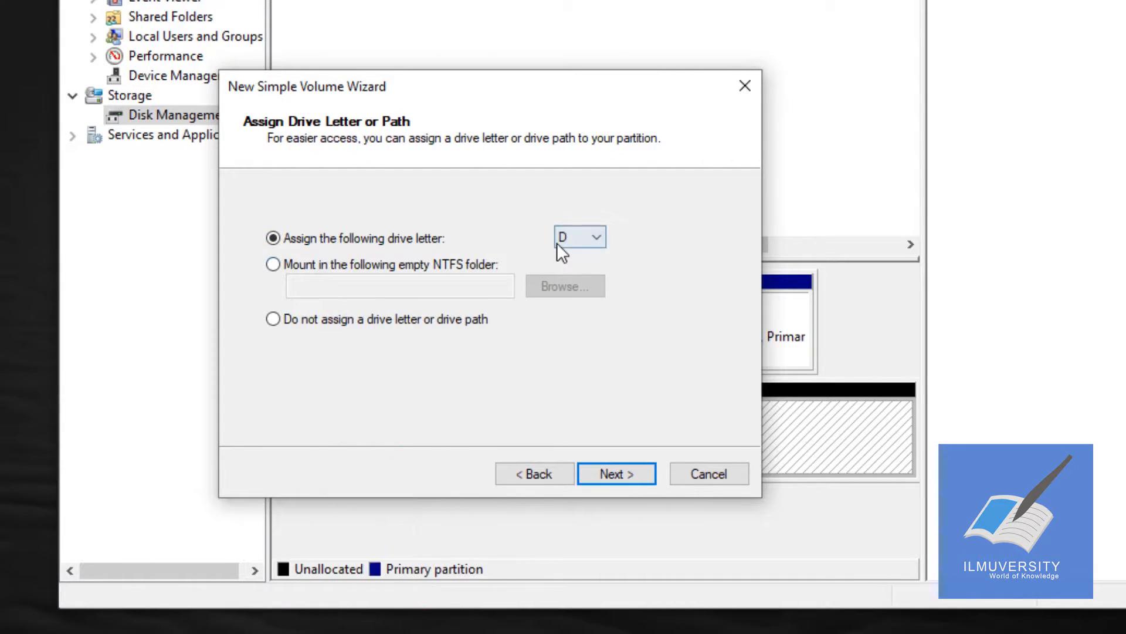
Step: Assign drive letter D, quick-format the volume as NTFS with the label Multimedia, and create it
key("Return")
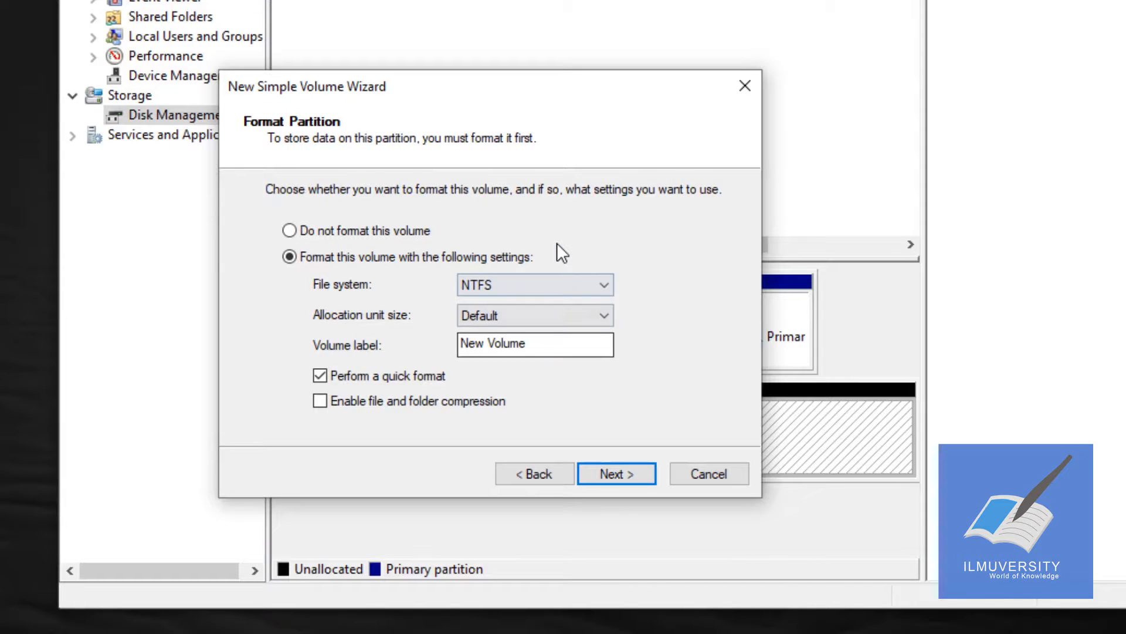
key("Tab")
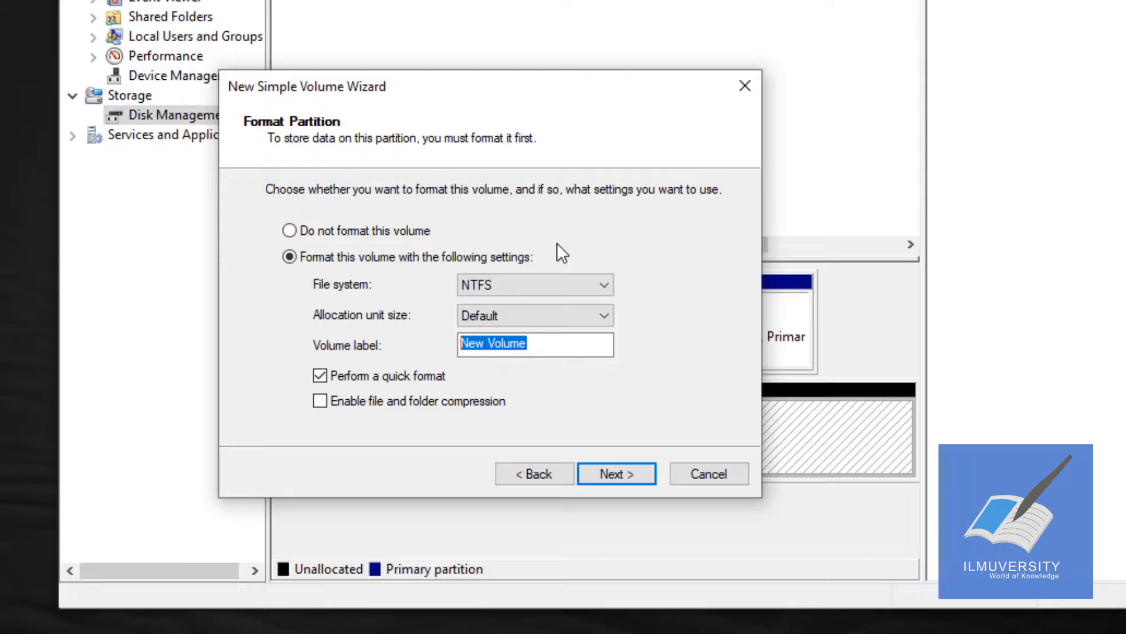
type("m")
key("BackSpace")
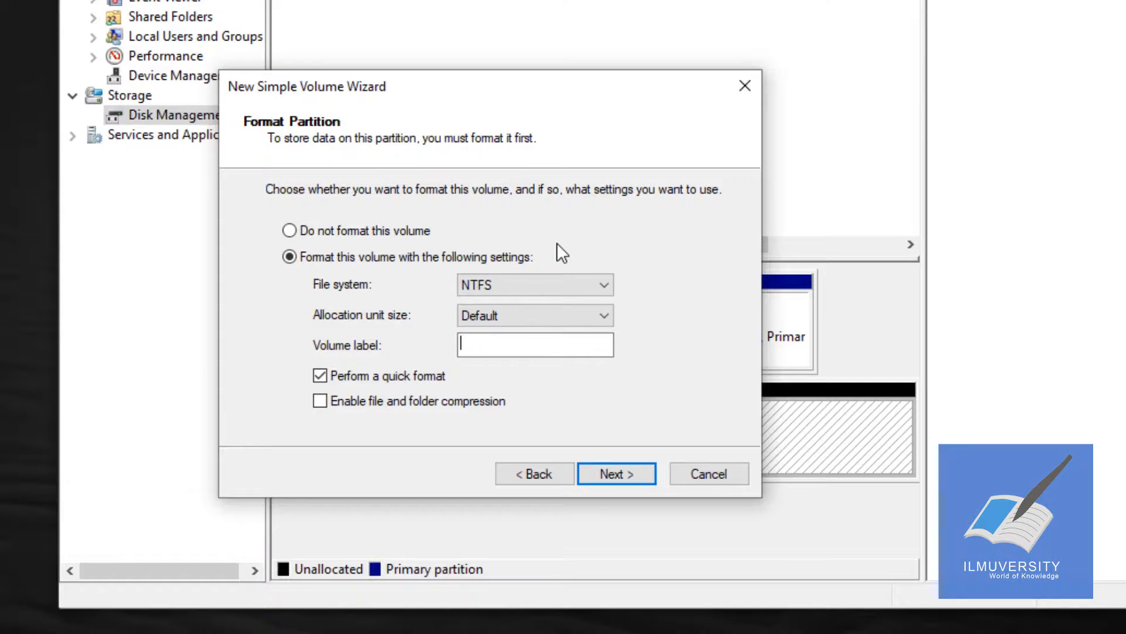
type("Multimedia")
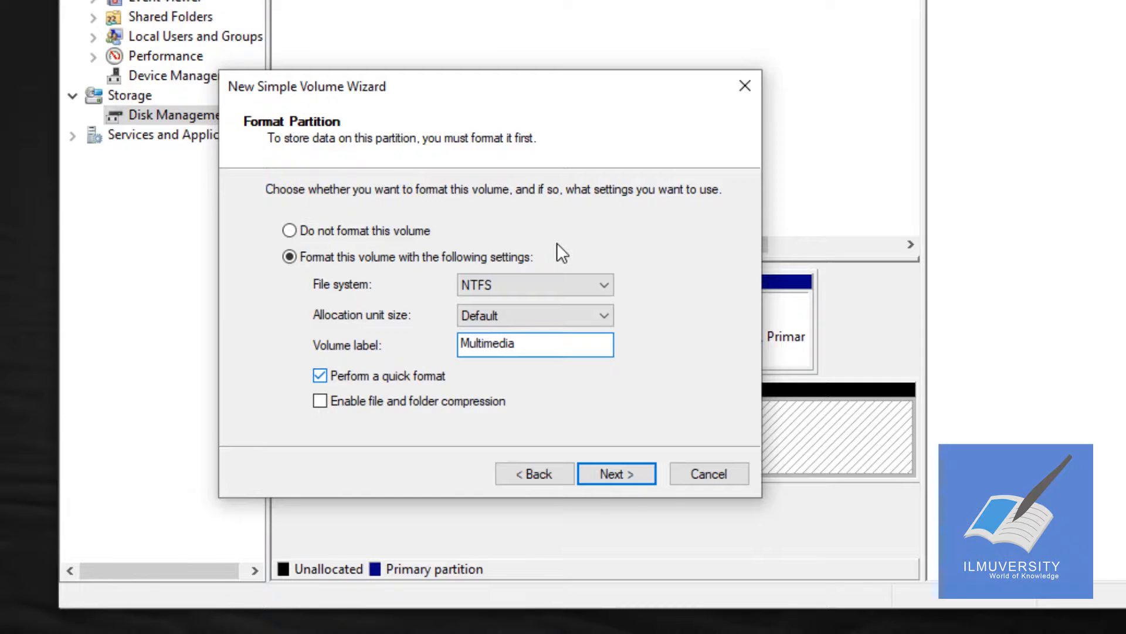
key("Return")
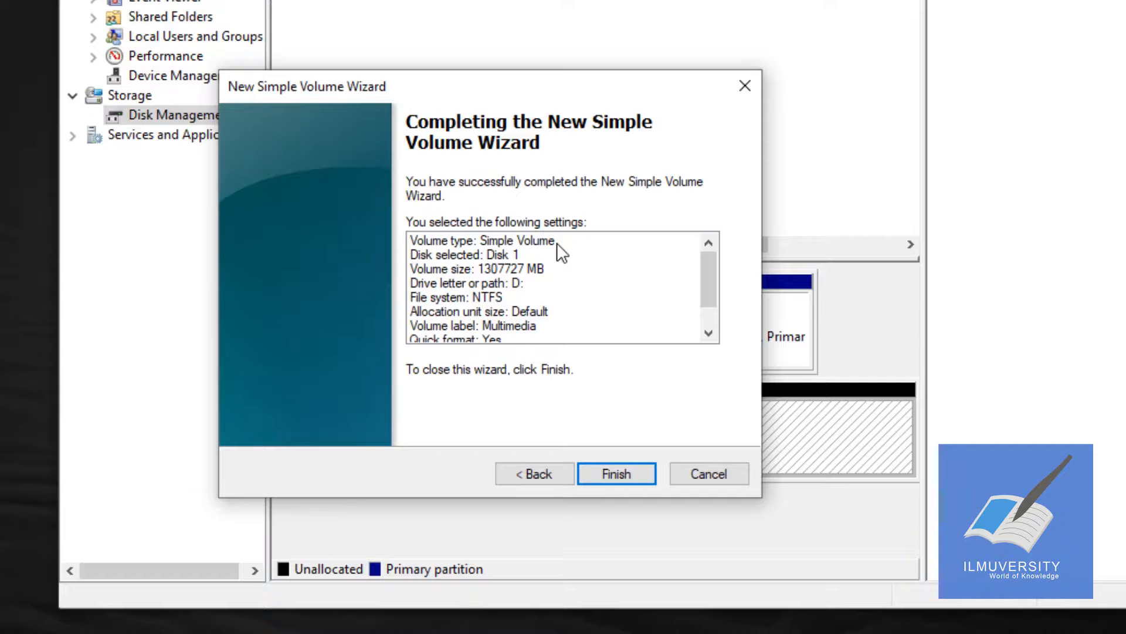
key("Return")
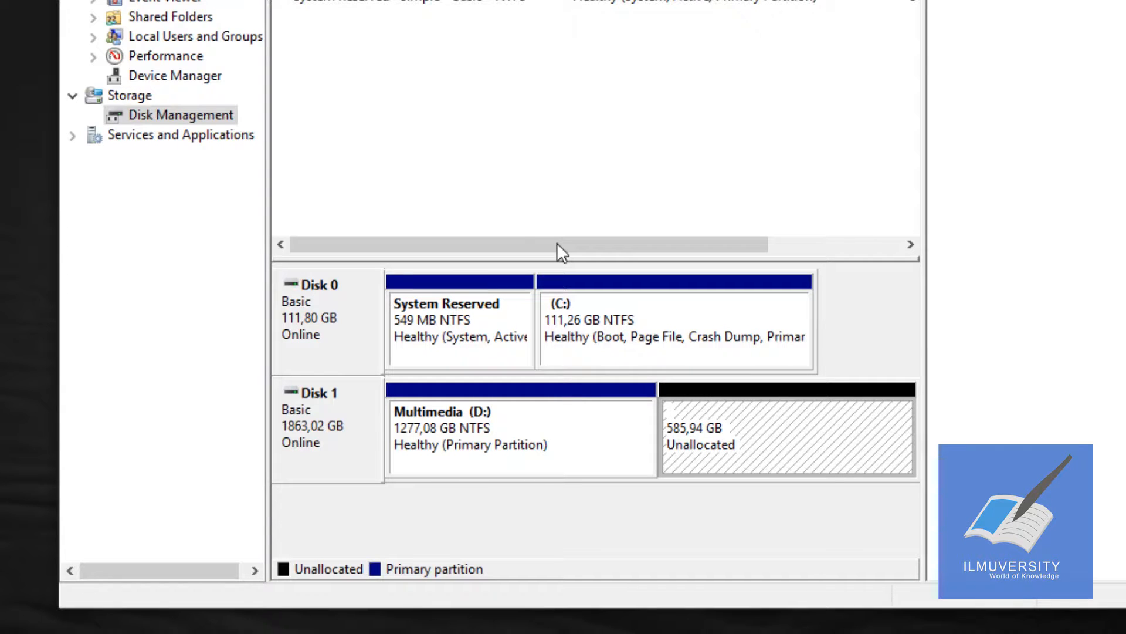
Step: Start a second simple volume in Disk 1's remaining unallocated space, using the full 599999 MB
key("shift+F10")
key("Down")
key("Return")
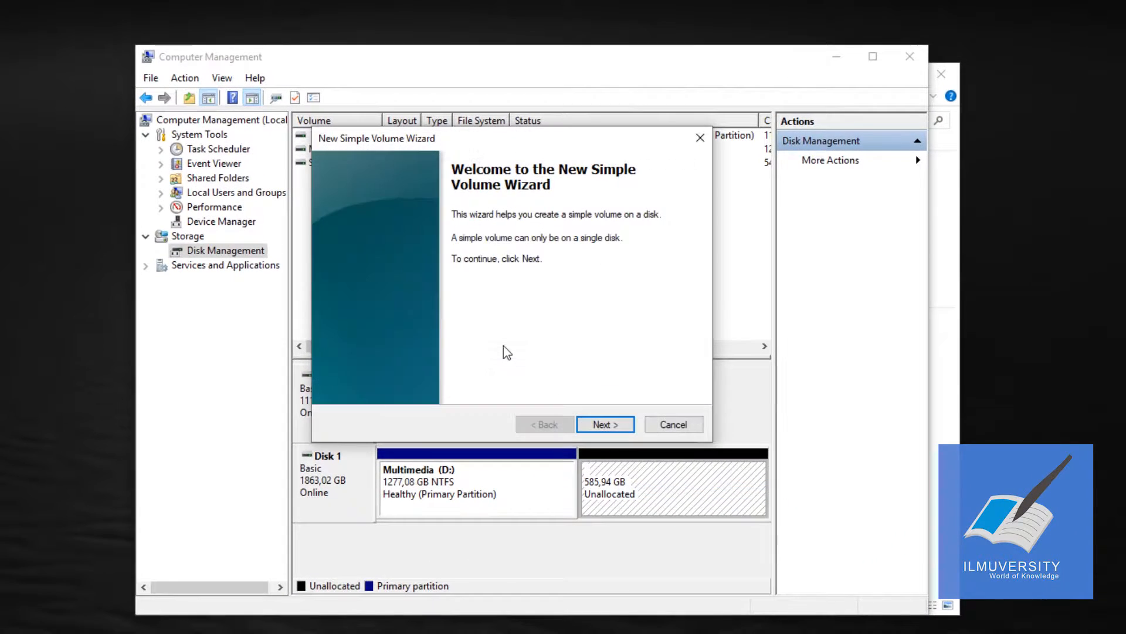
key("Return")
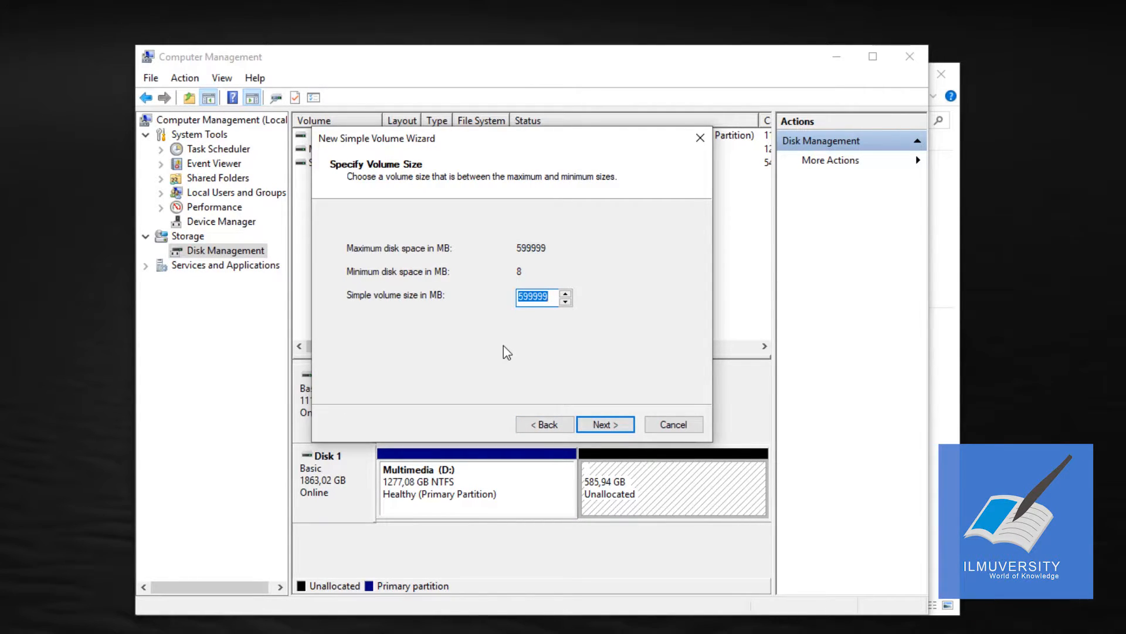
key("Left")
key("Left")
key("Left")
key("Return")
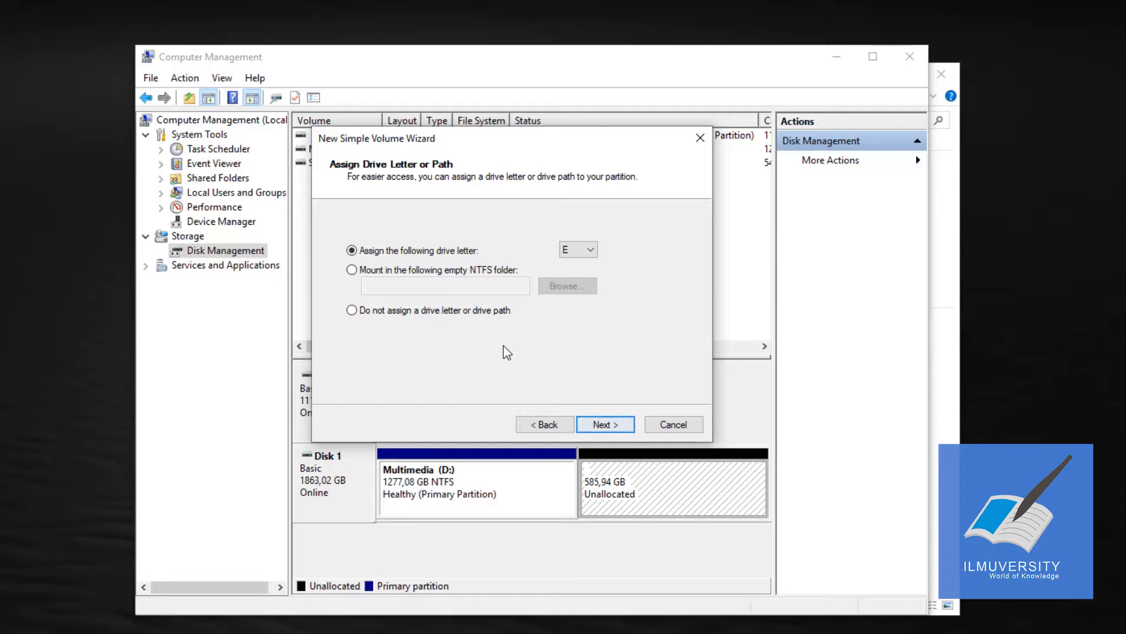
Step: Assign drive letter E, quick-format the second volume as NTFS with the label Desain, and create it
key("Return")
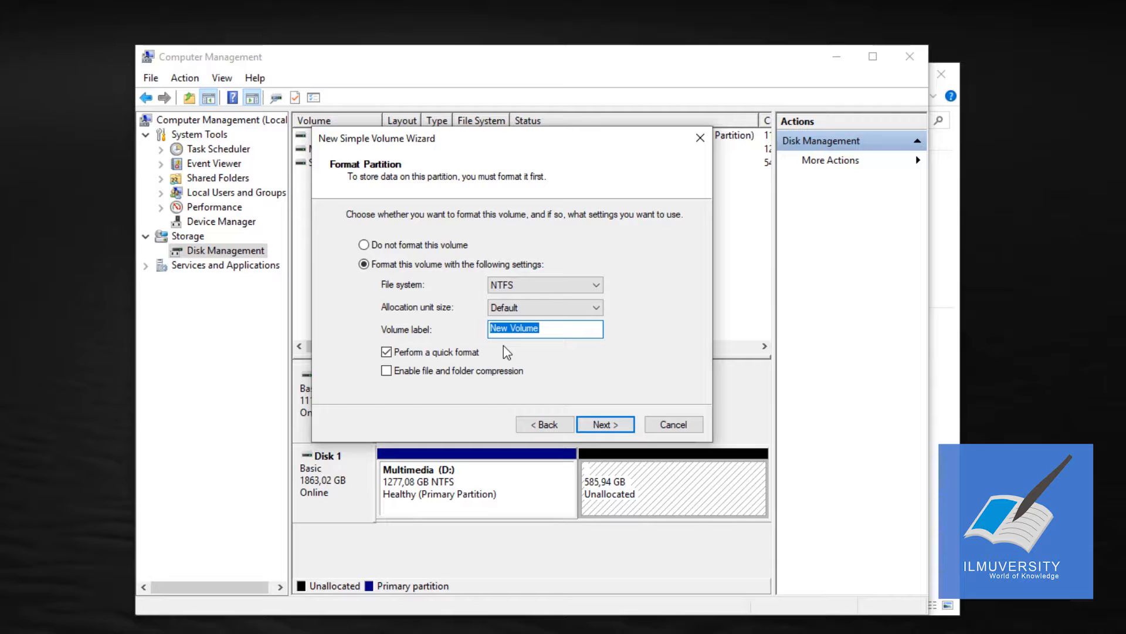
type("Desain")
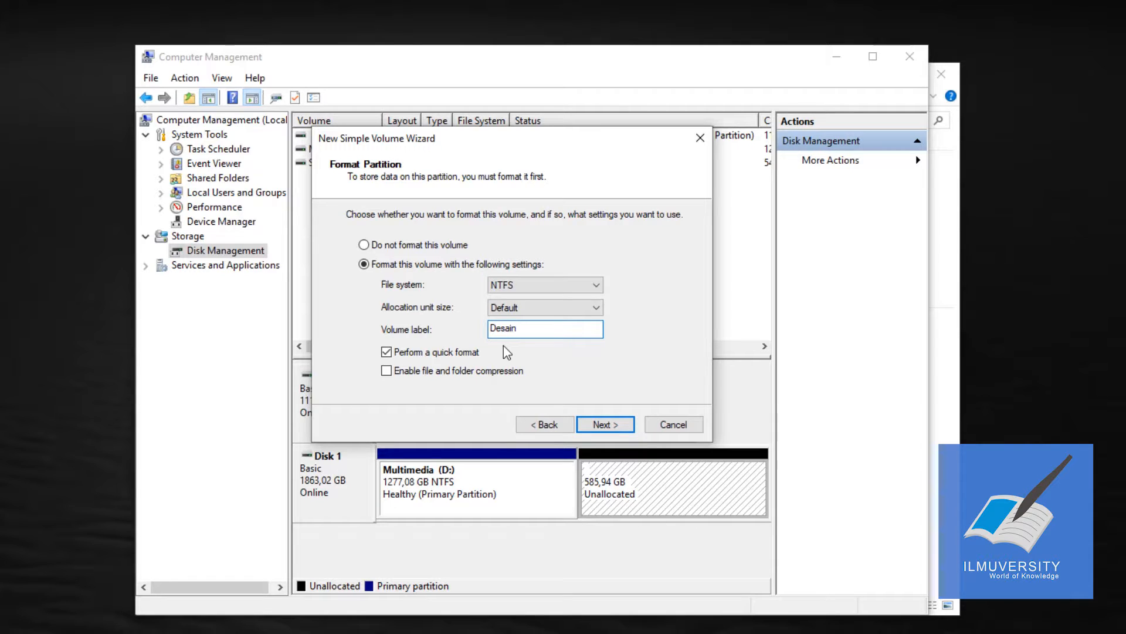
key("Return")
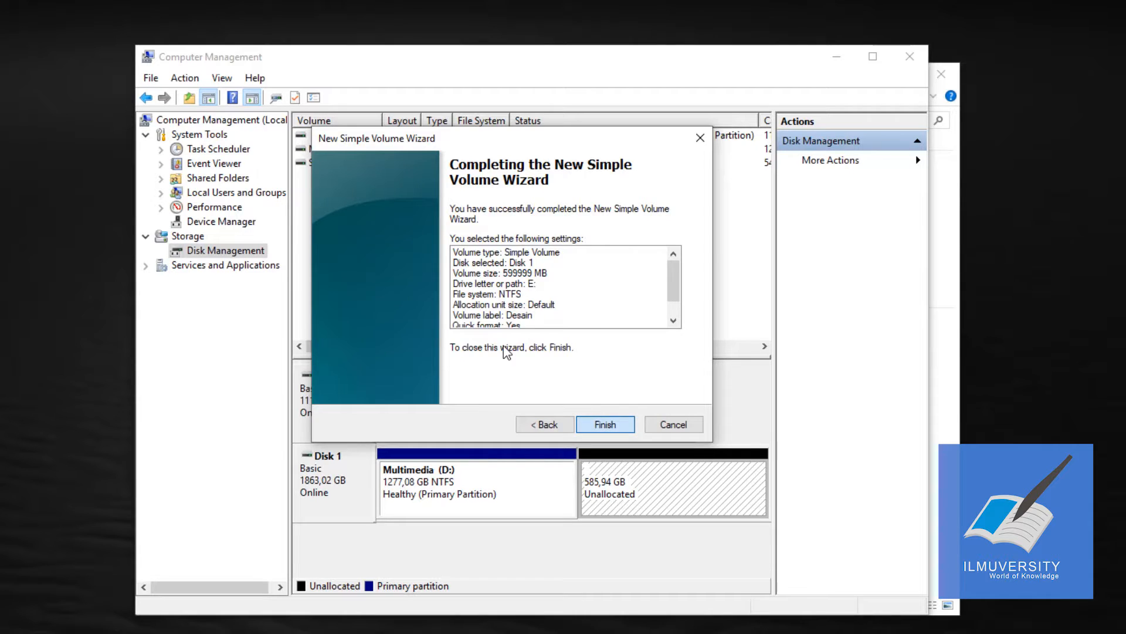
key("Return")
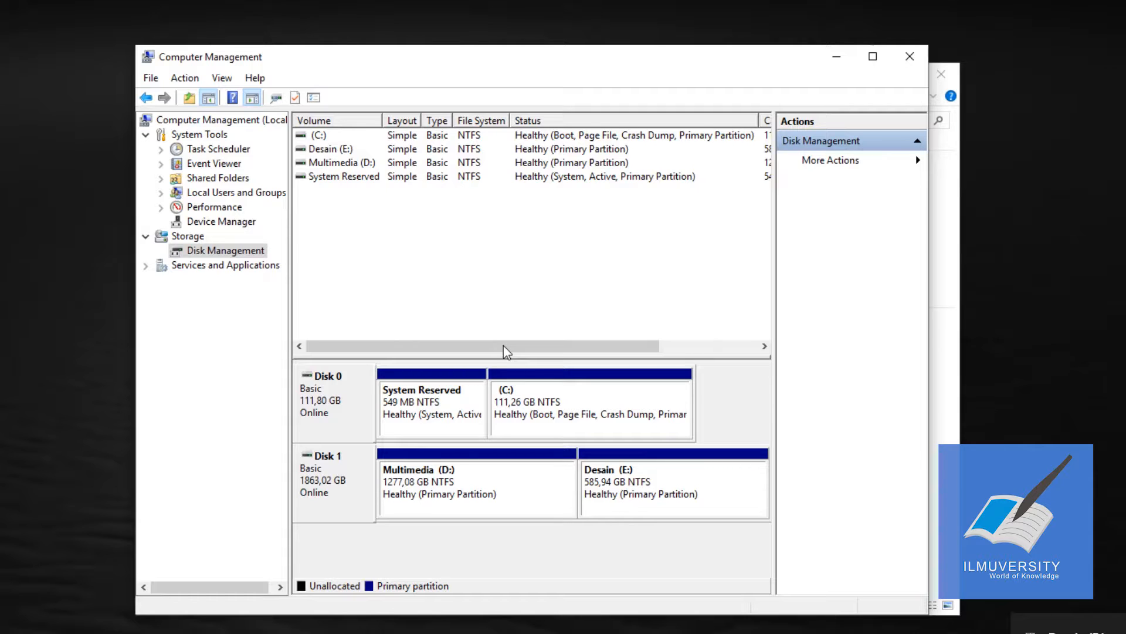
Step: Look over the Multimedia and Desain partitions on Disk 1 and close Computer Management to return to File Explorer
left_click(478, 488)
left_click(673, 488)
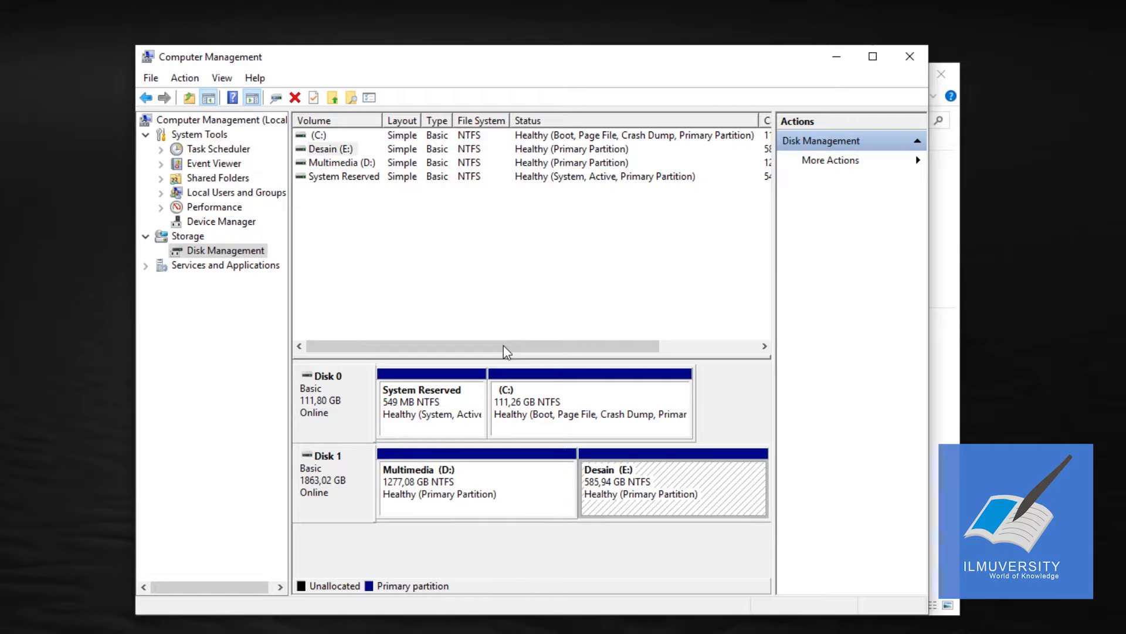
left_click(910, 57)
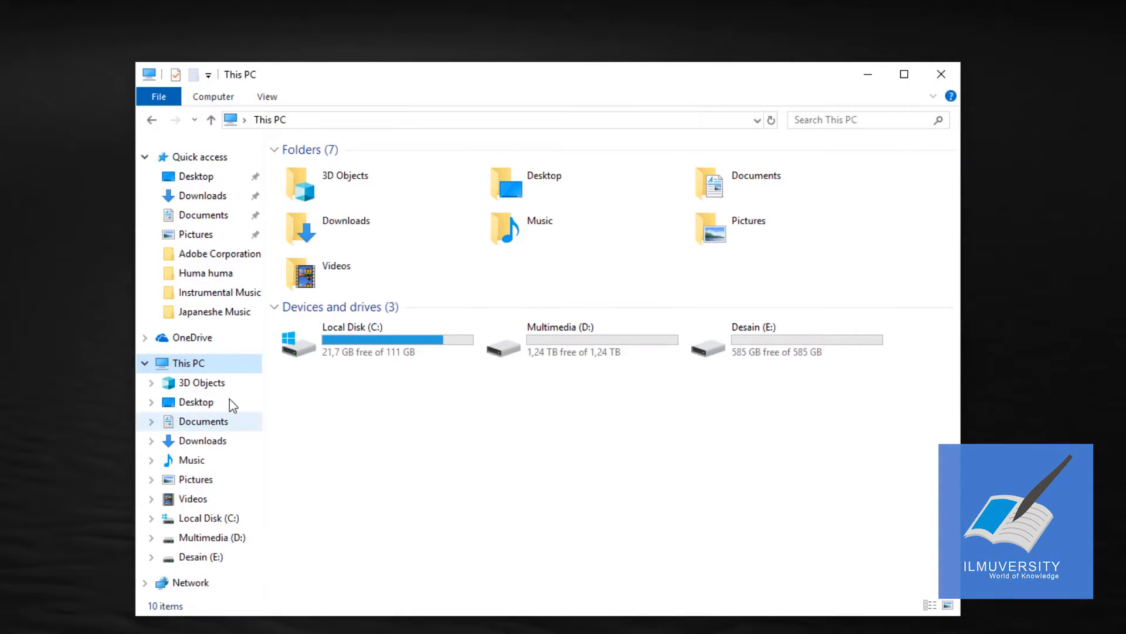
Step: View the general properties of the Multimedia (D:) drive and close them
left_click(505, 336)
right_click(521, 338)
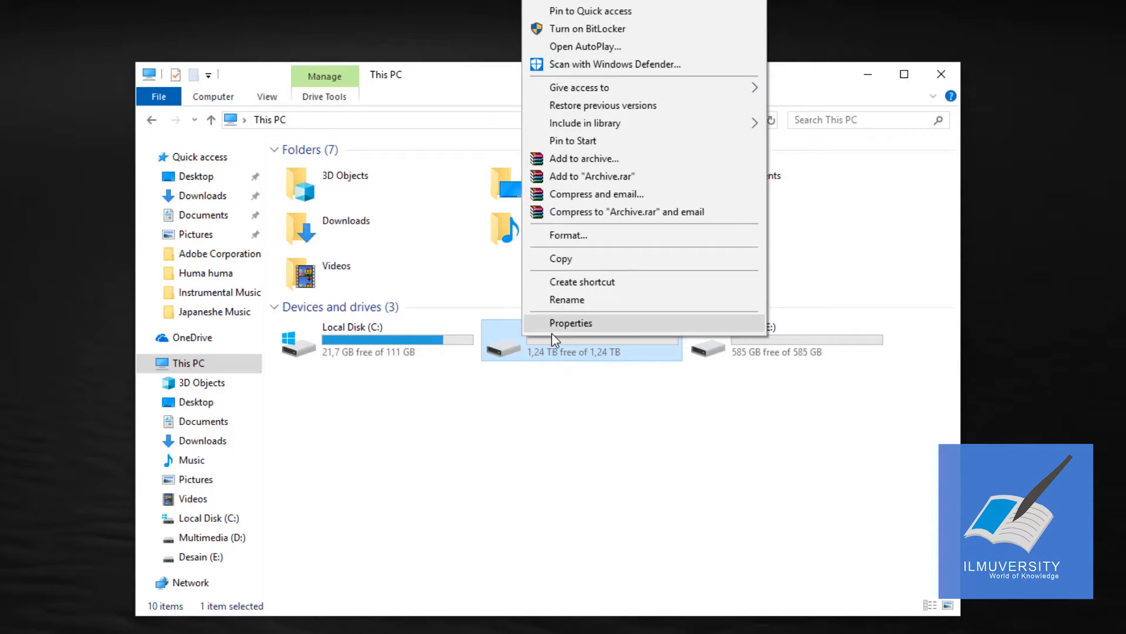
left_click(552, 324)
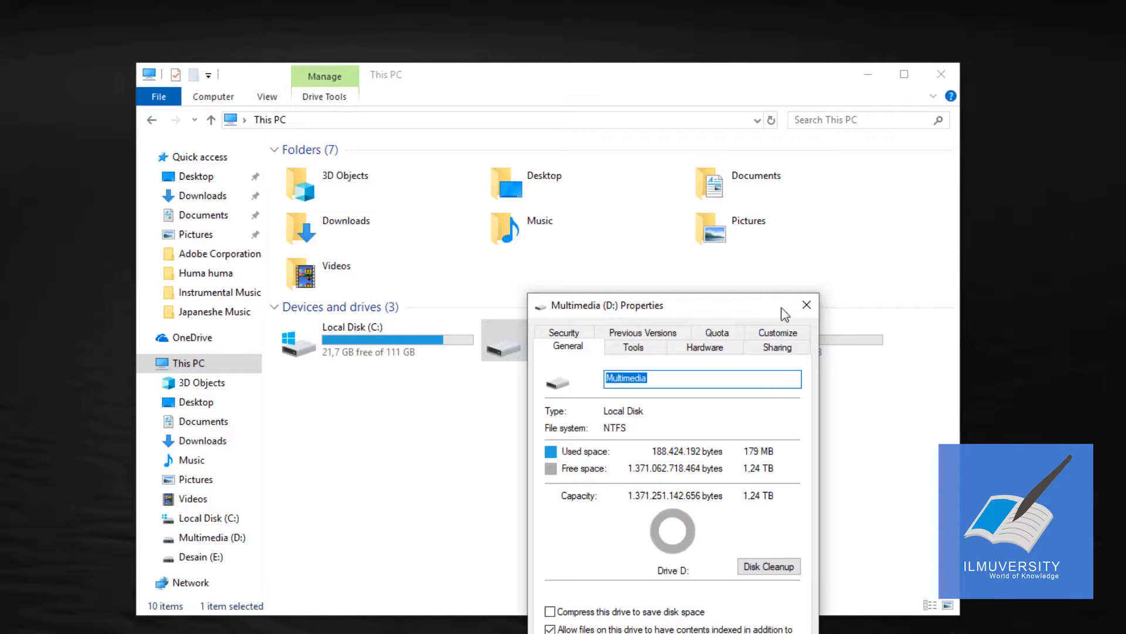
left_click(807, 305)
Step: Review the Desain (E:) drive's general, tools, hardware and sharing properties, and close them
right_click(783, 342)
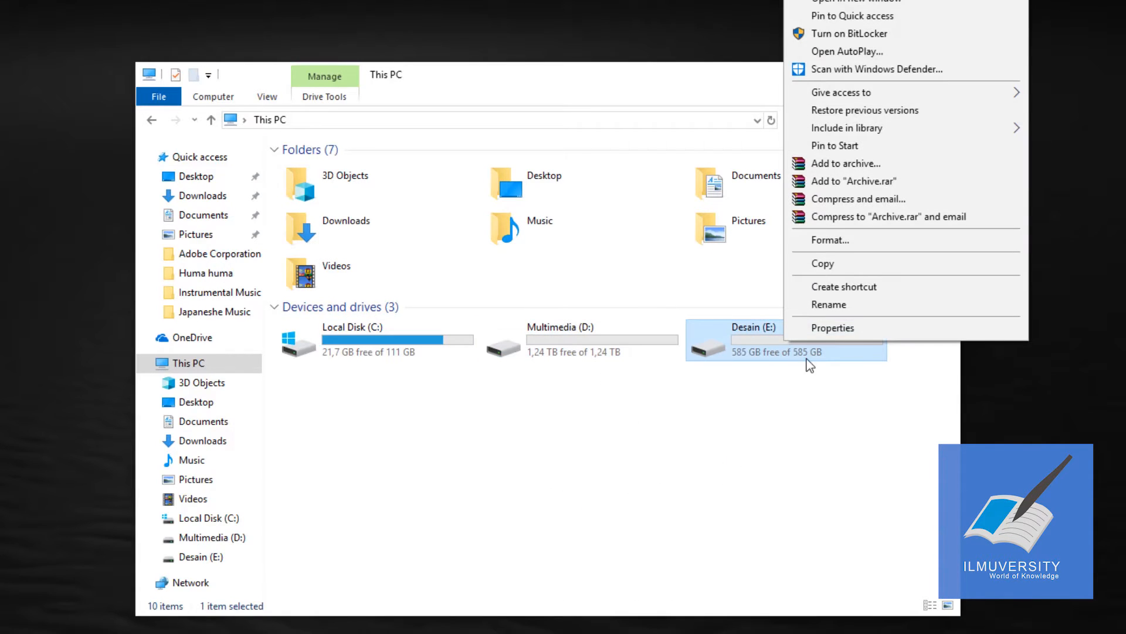
left_click(836, 331)
left_click_drag(942, 308, 238, 306)
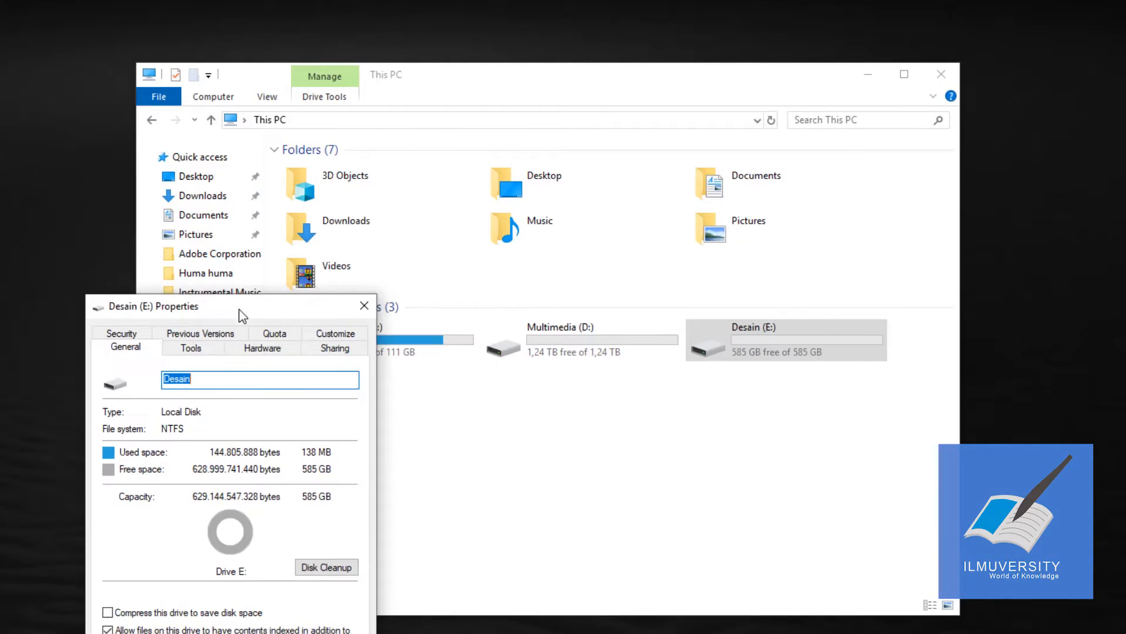
left_click(205, 379)
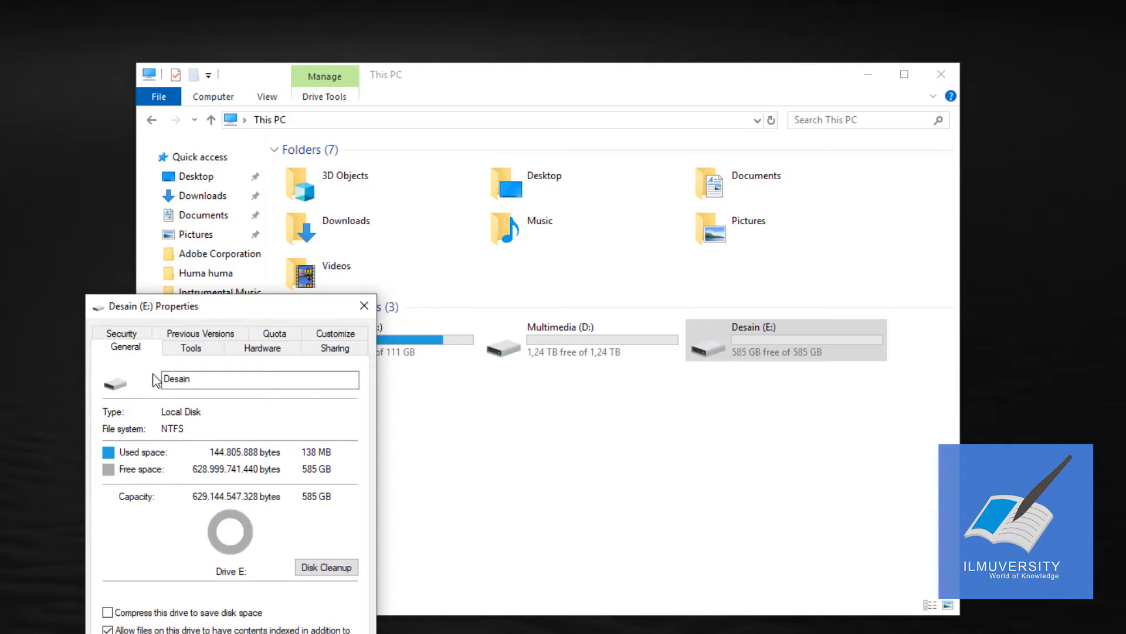
left_click(191, 347)
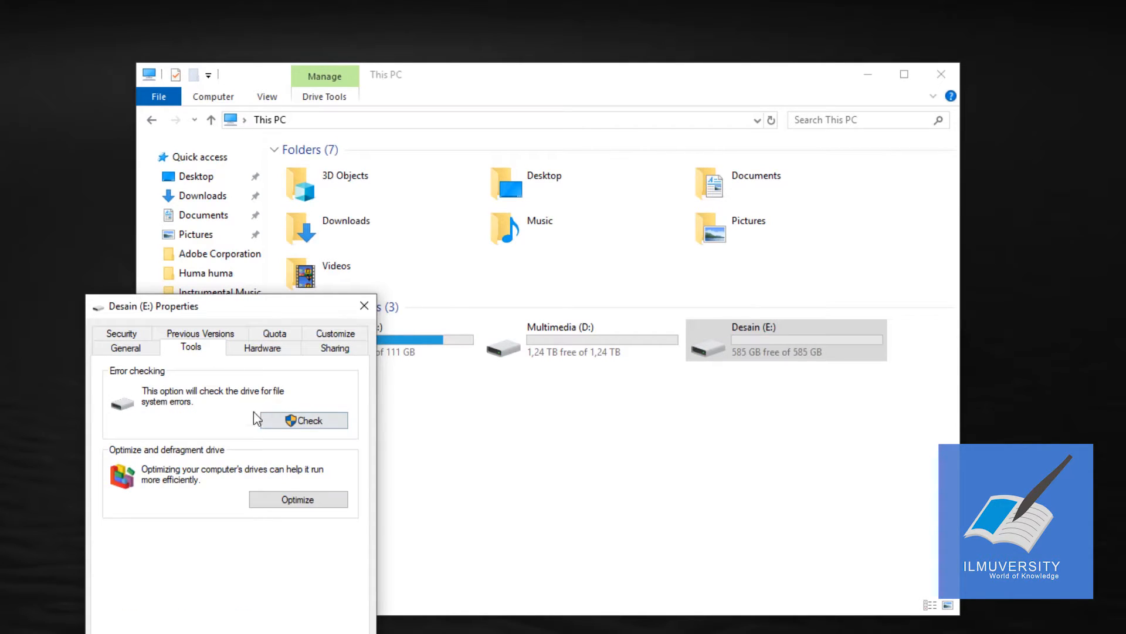
left_click(262, 347)
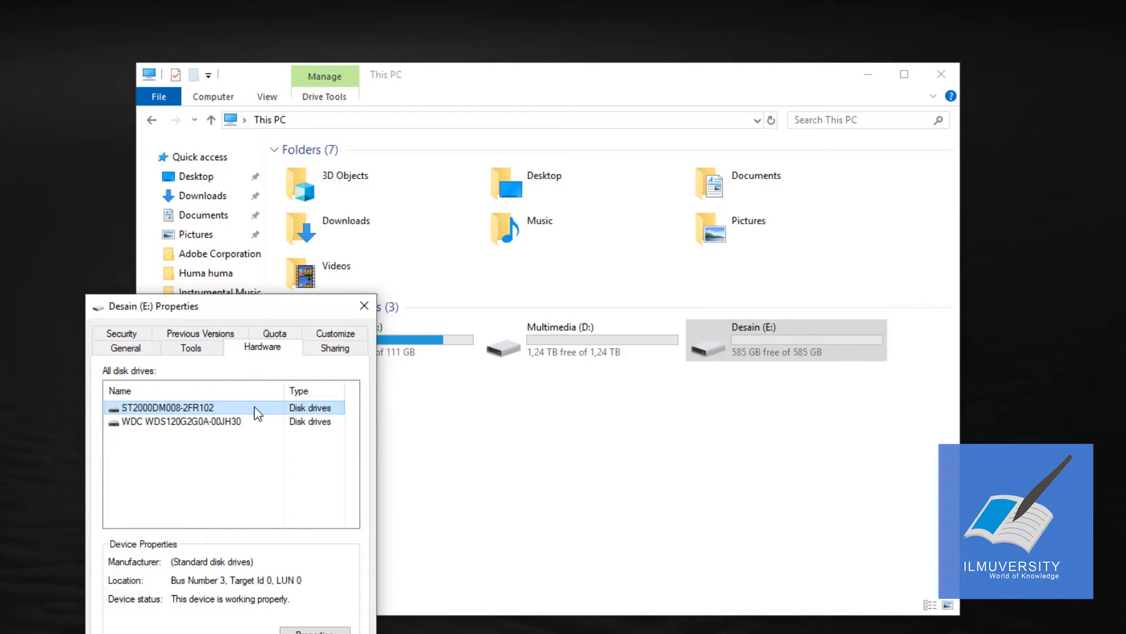
left_click(343, 347)
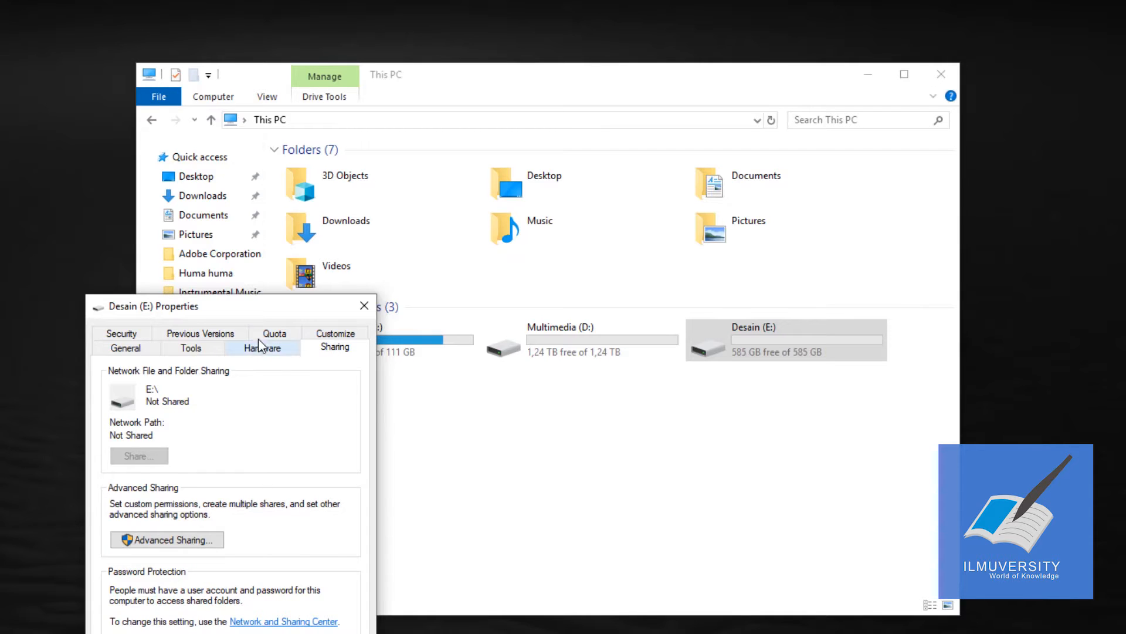
left_click(364, 304)
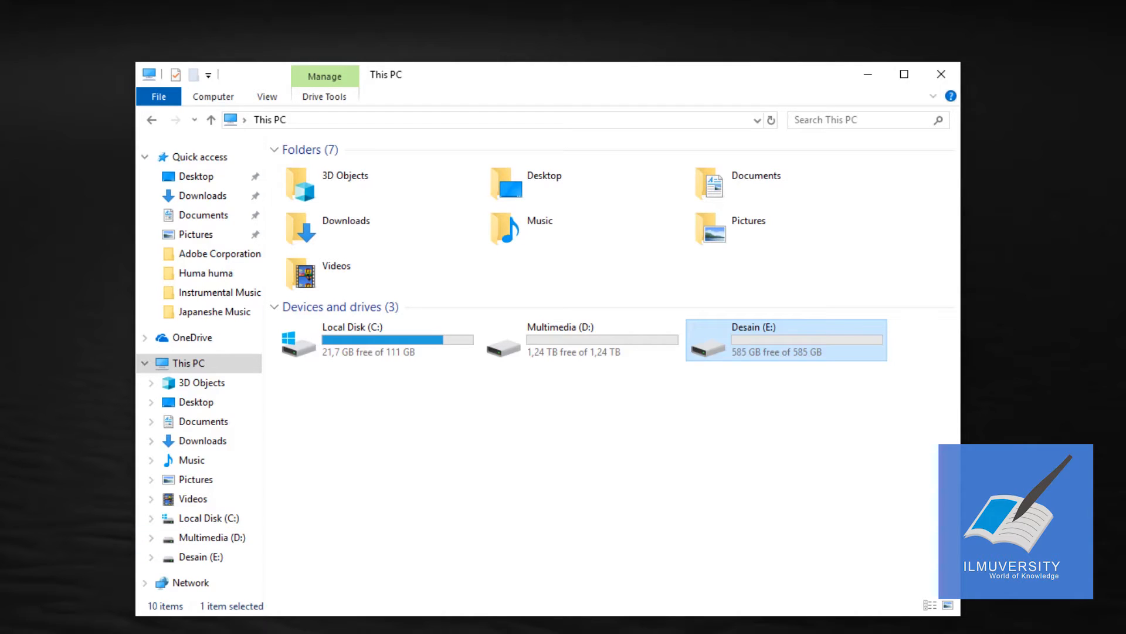
Step: Open the Multimedia (D:) drive to view its contents
left_click(476, 629)
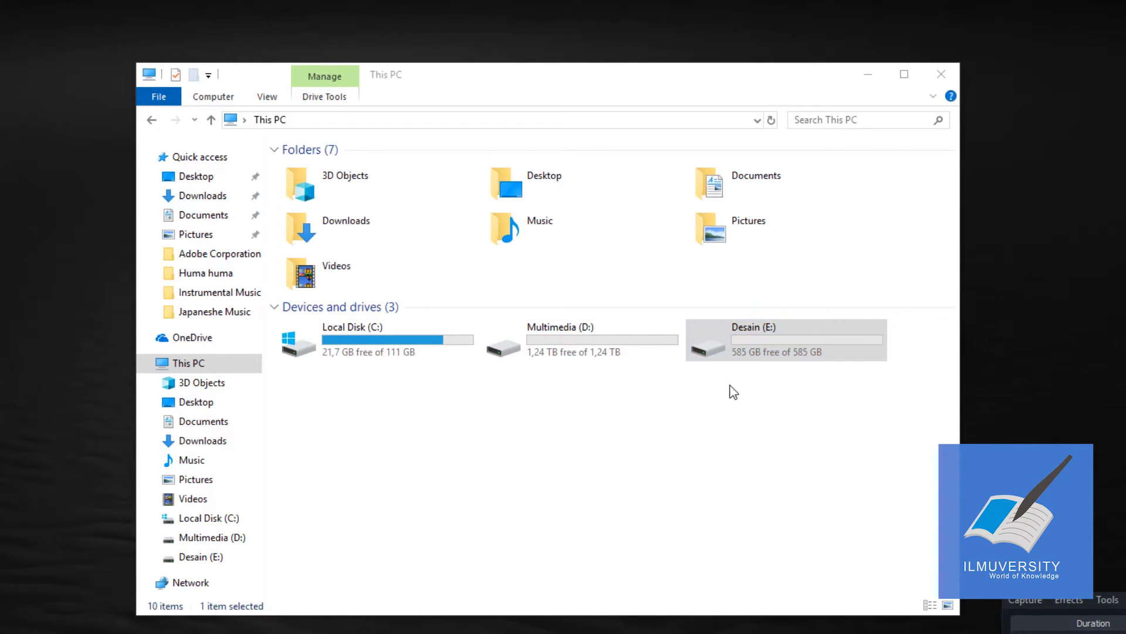
left_click(818, 446)
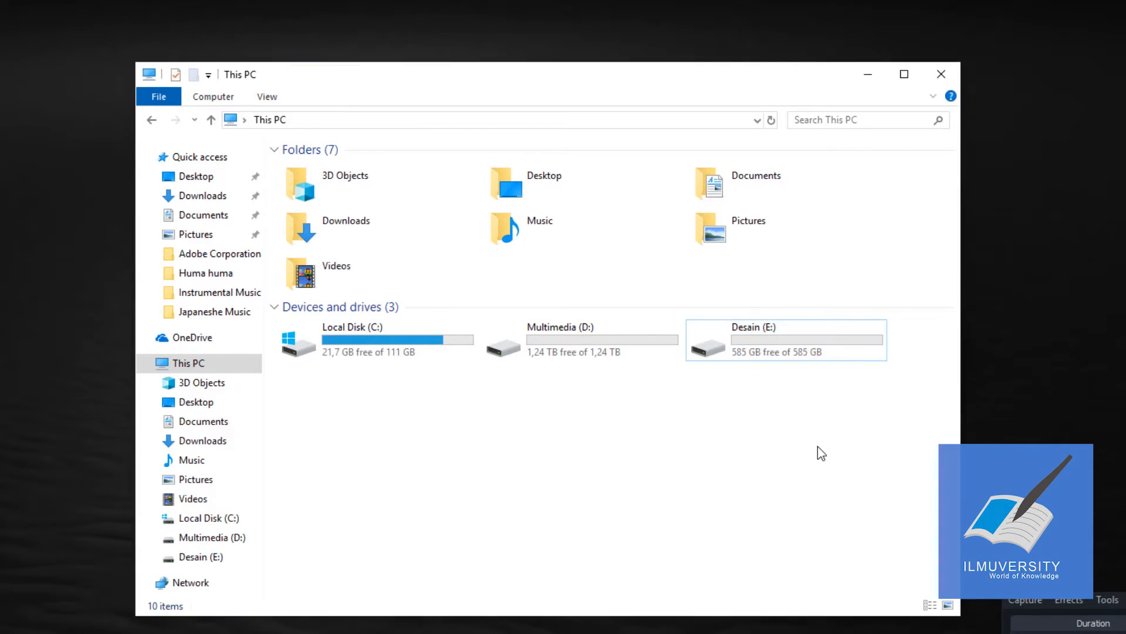
double_click(655, 353)
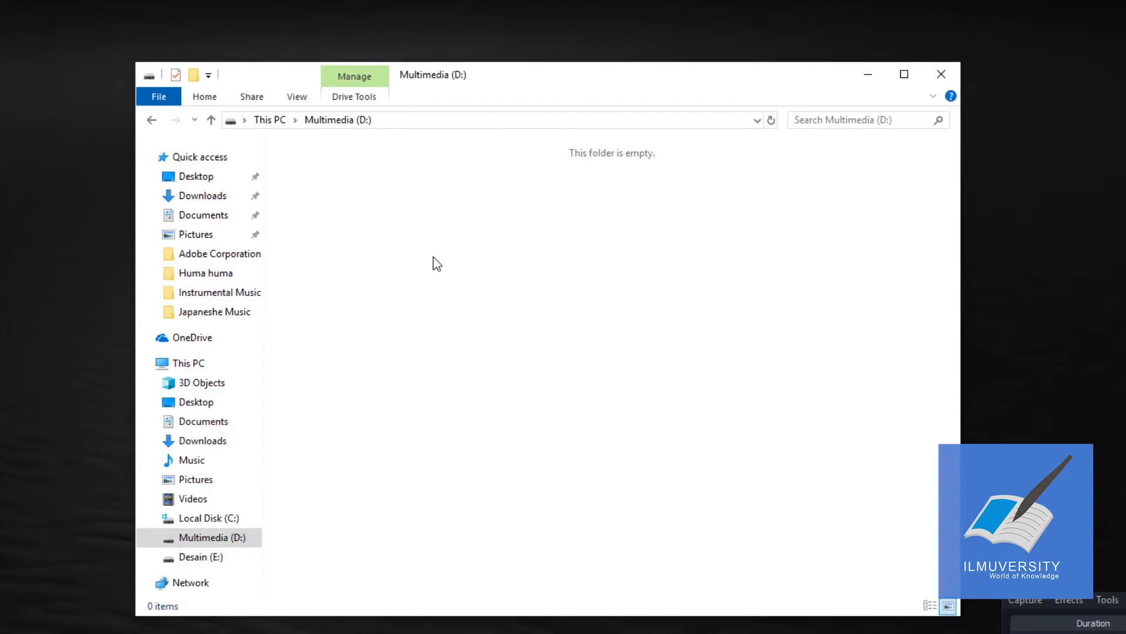
Step: Return to This PC, open the Multimedia (D:) drive's properties and place the dialog beside the File Explorer window
left_click(278, 120)
right_click(603, 354)
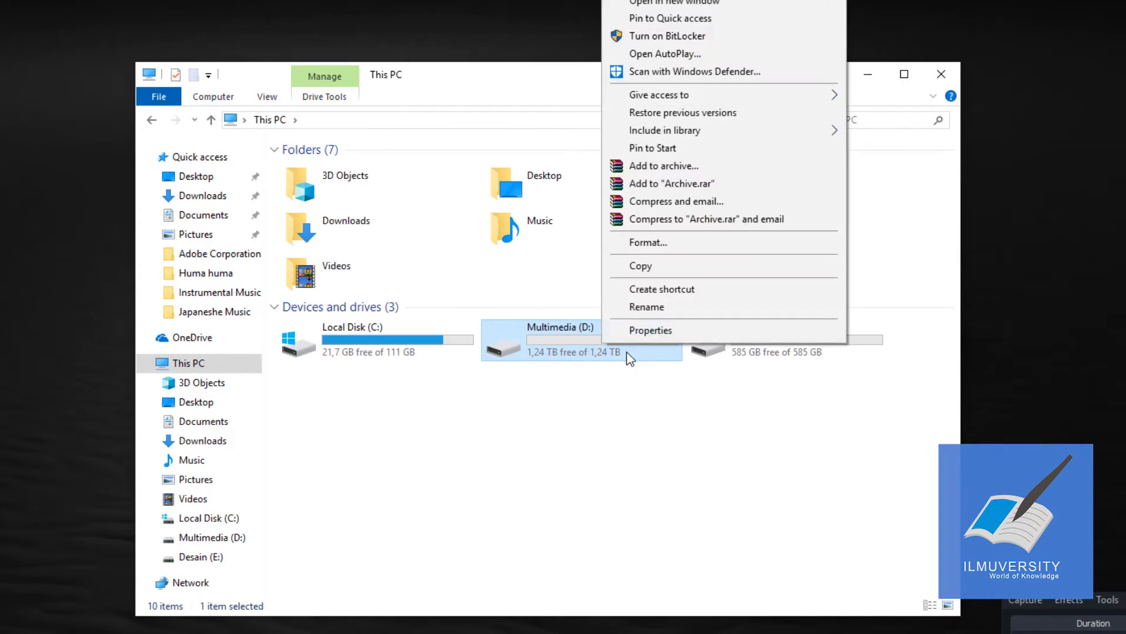
left_click(655, 330)
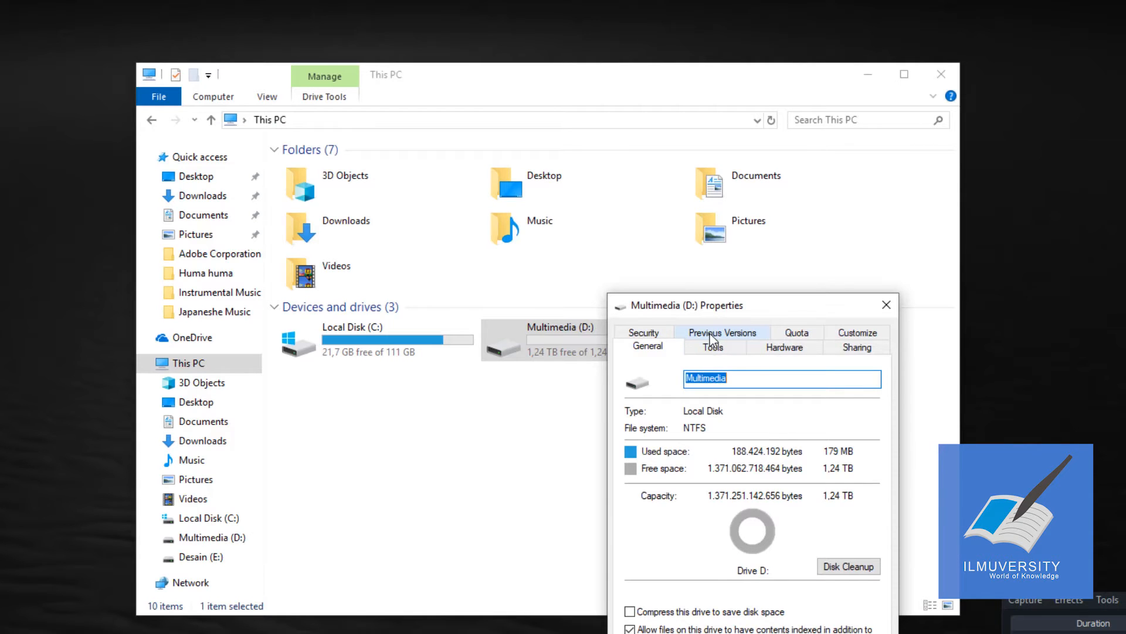
left_click_drag(773, 304, 66, 258)
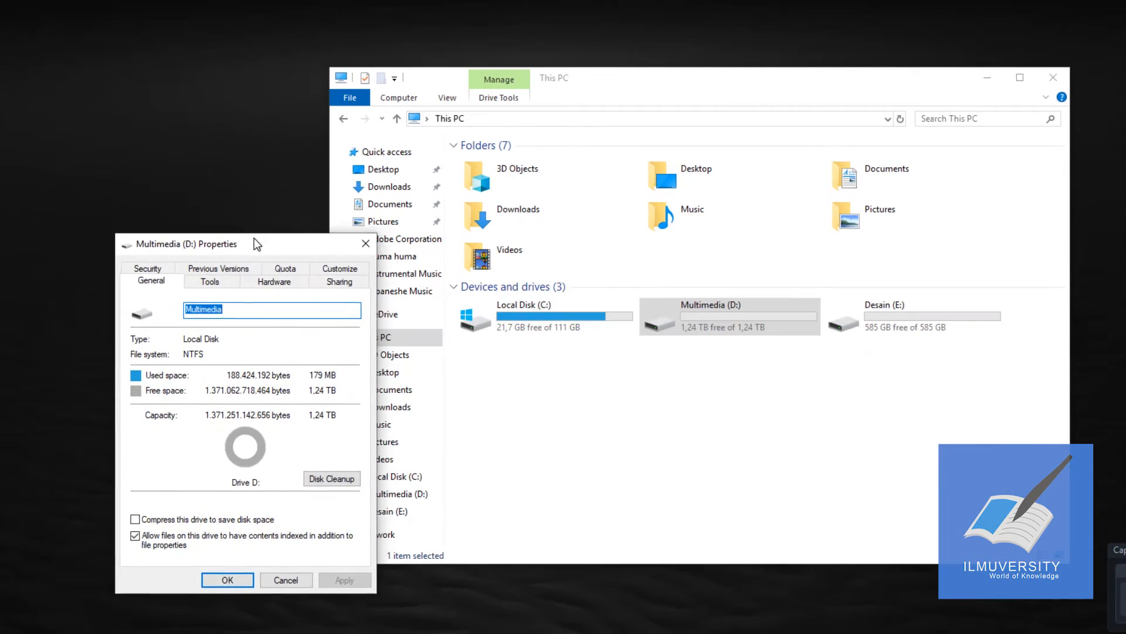
Step: Open the Desain (E:) drive's properties and place them next to the Multimedia (D:) properties to compare both drives
right_click(899, 312)
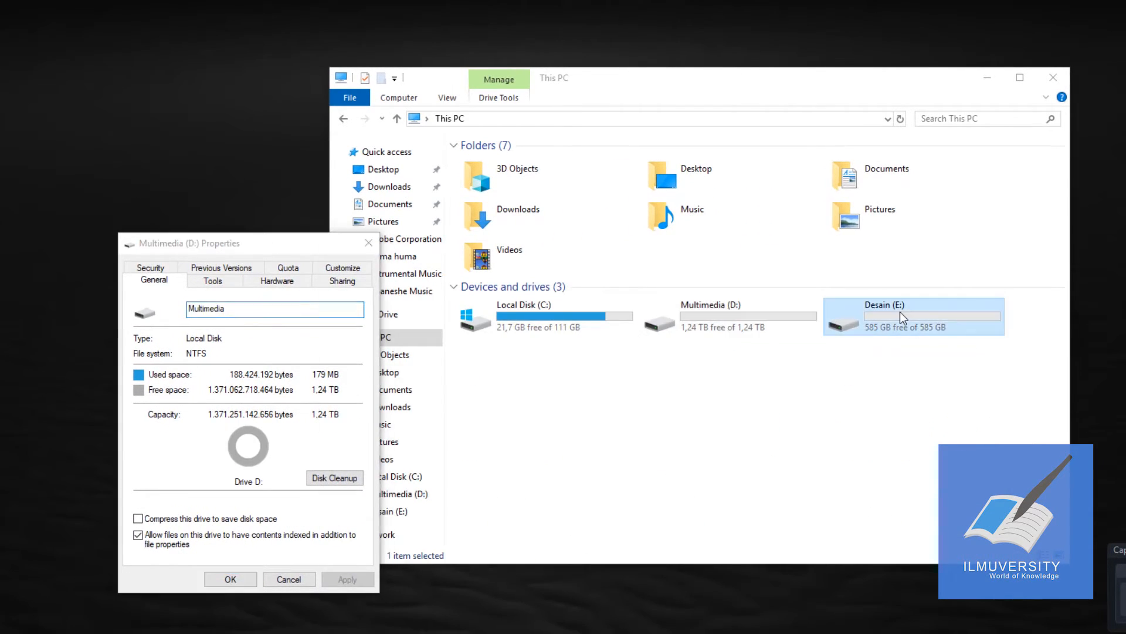
left_click(924, 301)
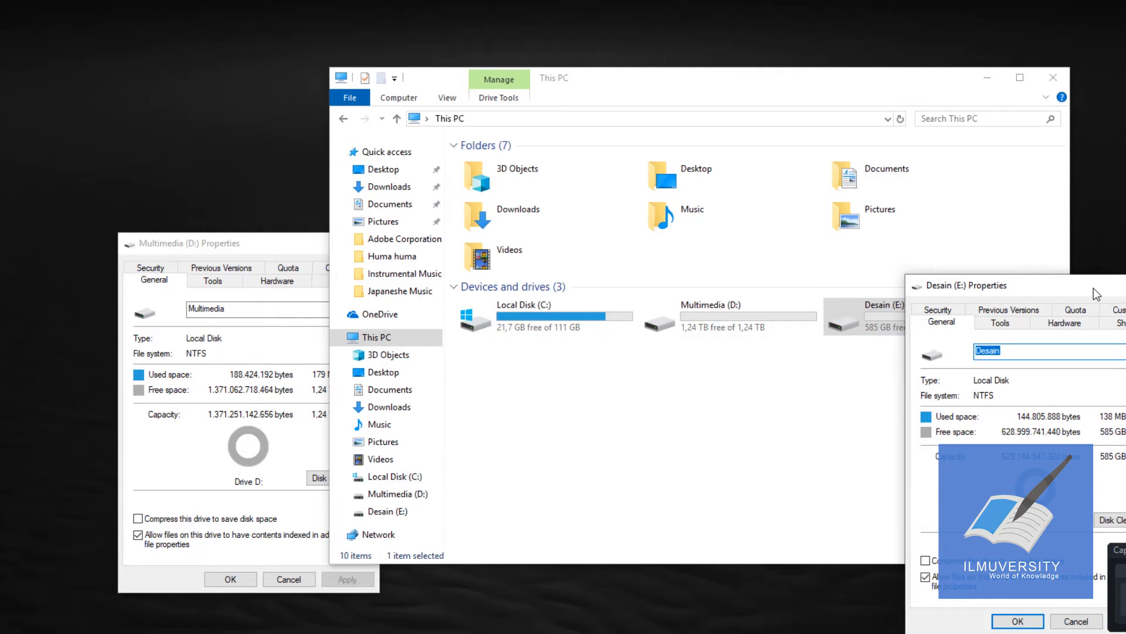
left_click_drag(1092, 295, 581, 250)
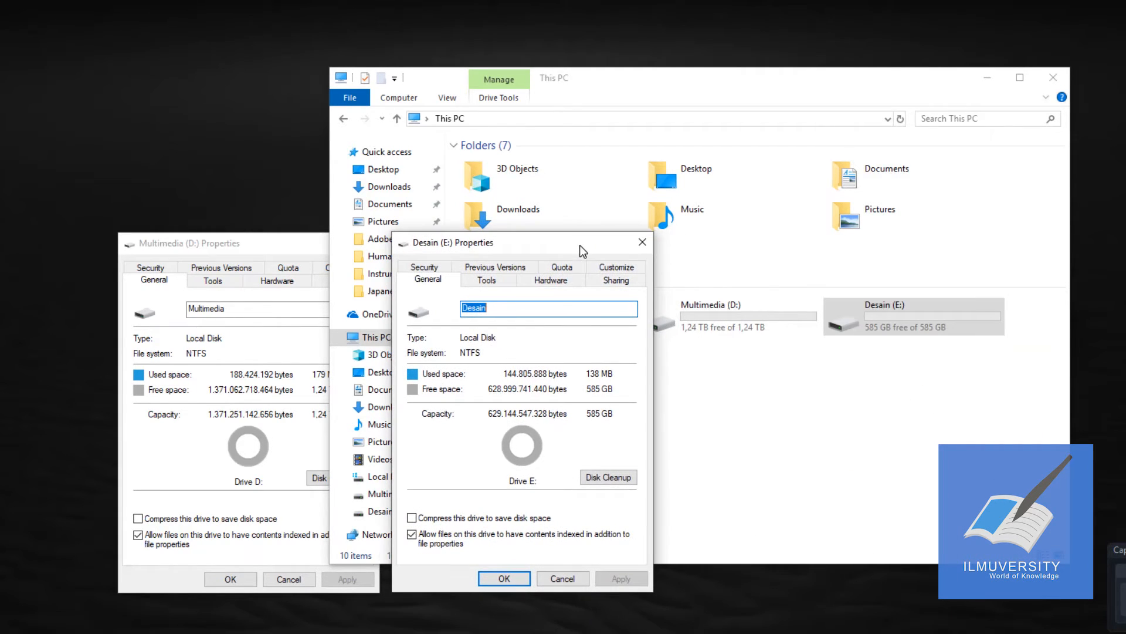
left_click(305, 250)
left_click(498, 241)
left_click_drag(498, 240, 486, 246)
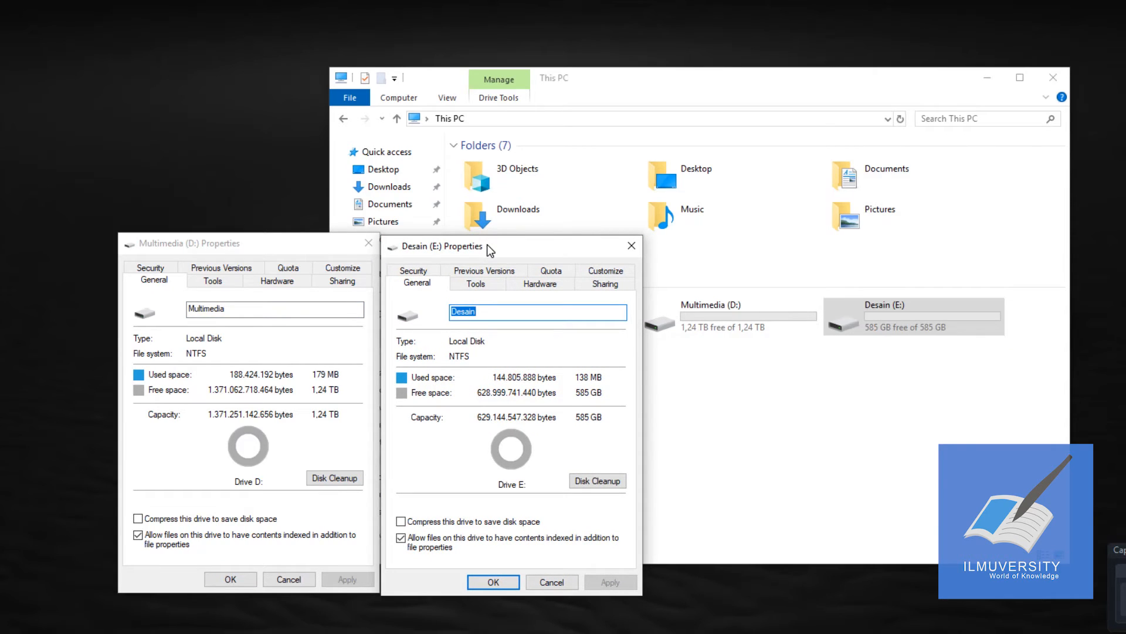